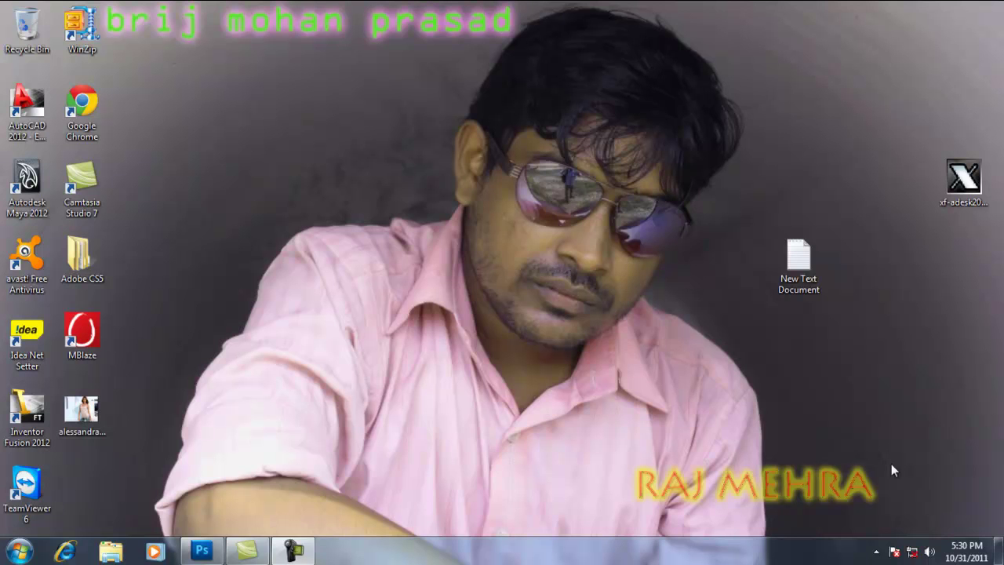
Bring Photoshop to the front and open alessandra-ambrosia13.jpg from the Desktop.
click(201, 551)
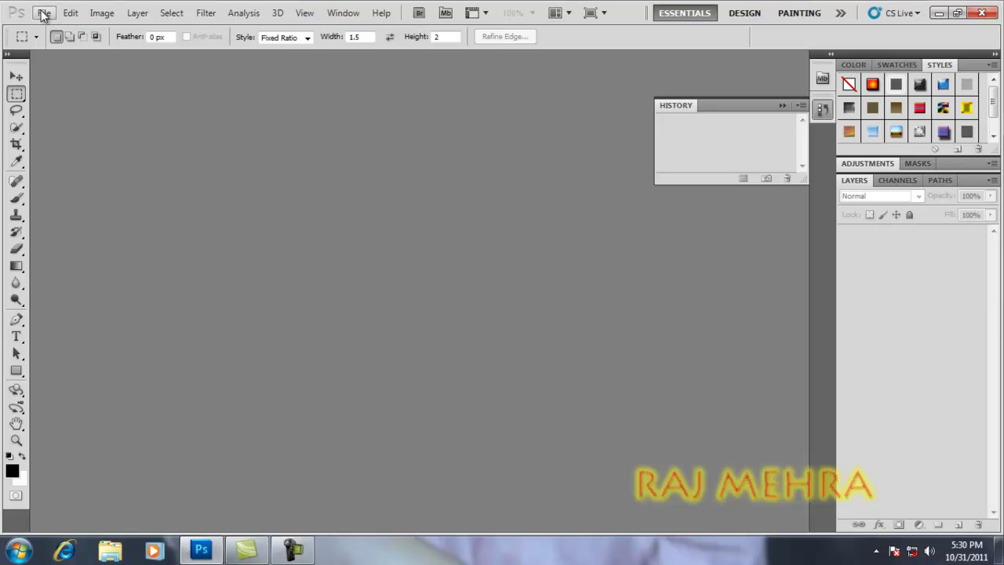
click(44, 13)
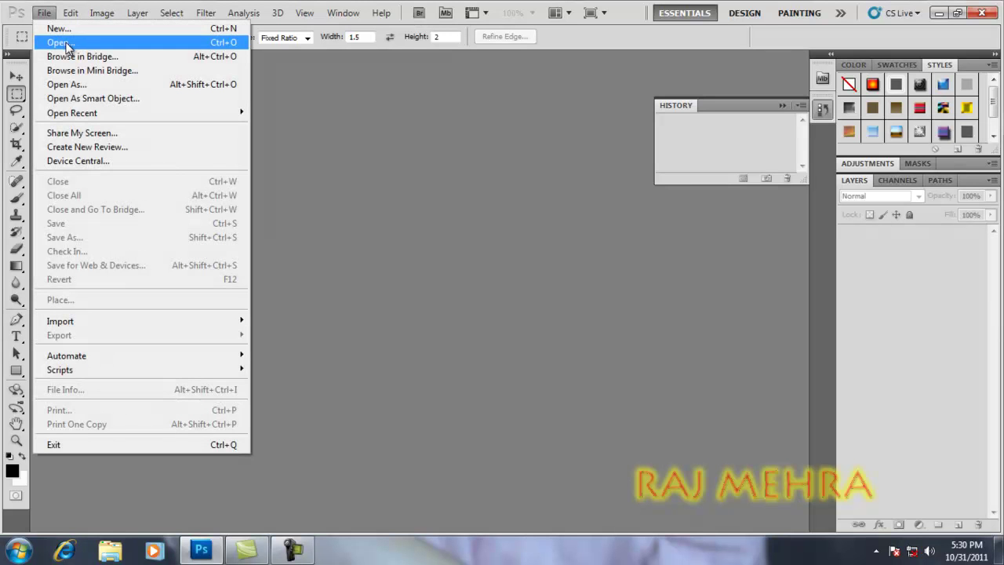
click(63, 40)
mouse_move(951, 186)
mouse_down()
mouse_move(963, 213)
mouse_move(965, 330)
mouse_up()
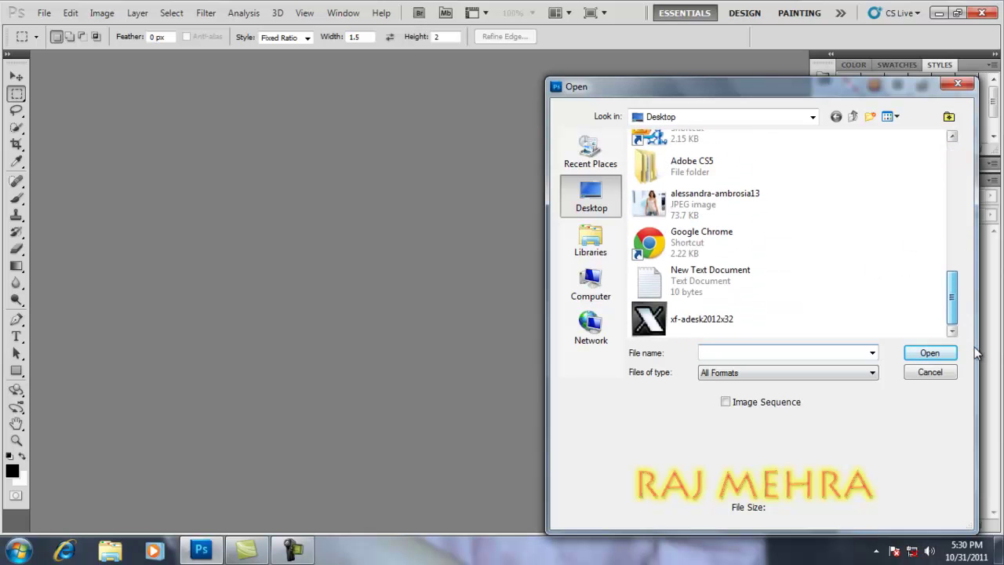
double_click(686, 198)
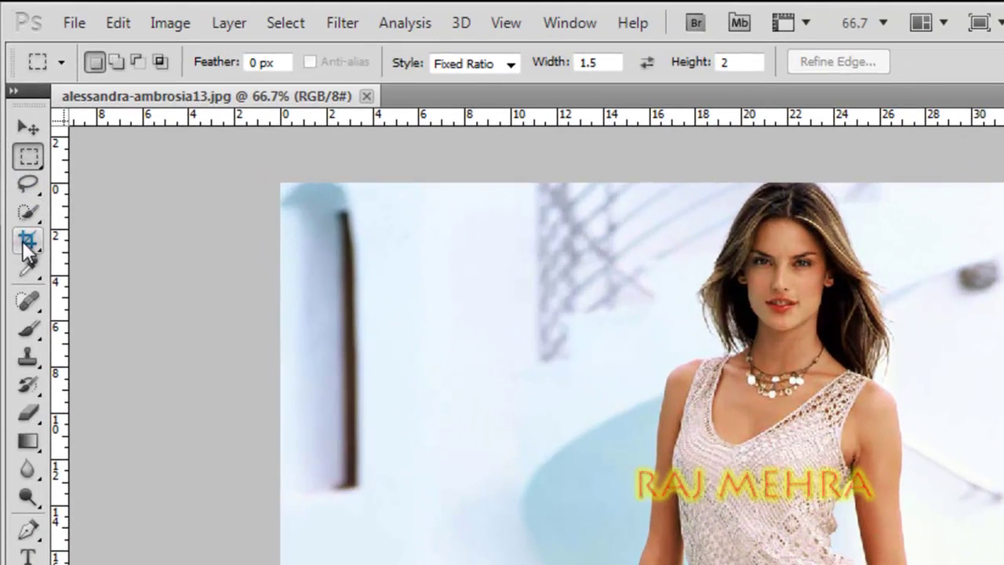
Crop the photo around the face and shoulders at 1.5 × 2 in, 300 pixels/inch.
click(17, 144)
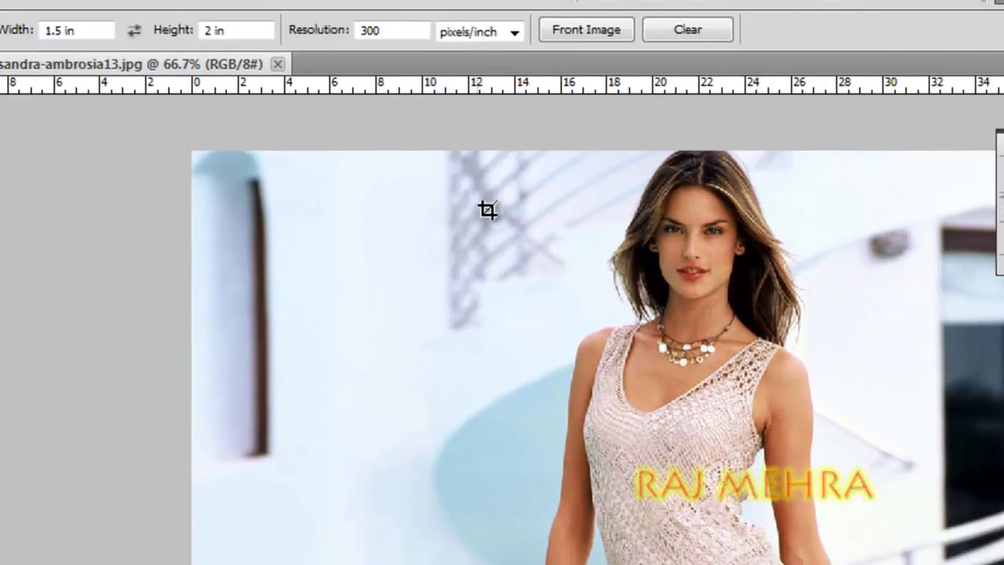
mouse_move(350, 64)
mouse_down()
mouse_move(553, 222)
mouse_move(630, 317)
mouse_up()
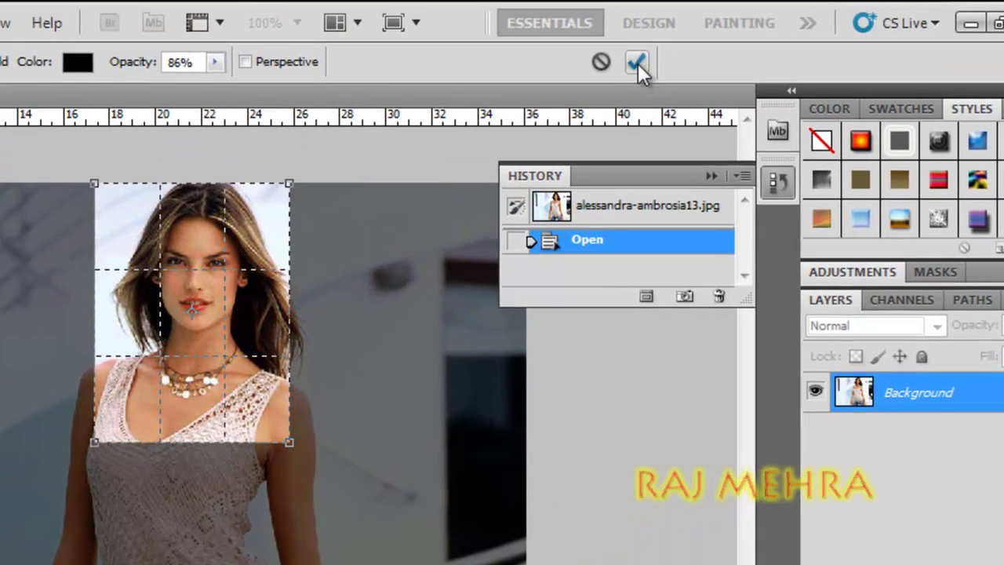
click(637, 63)
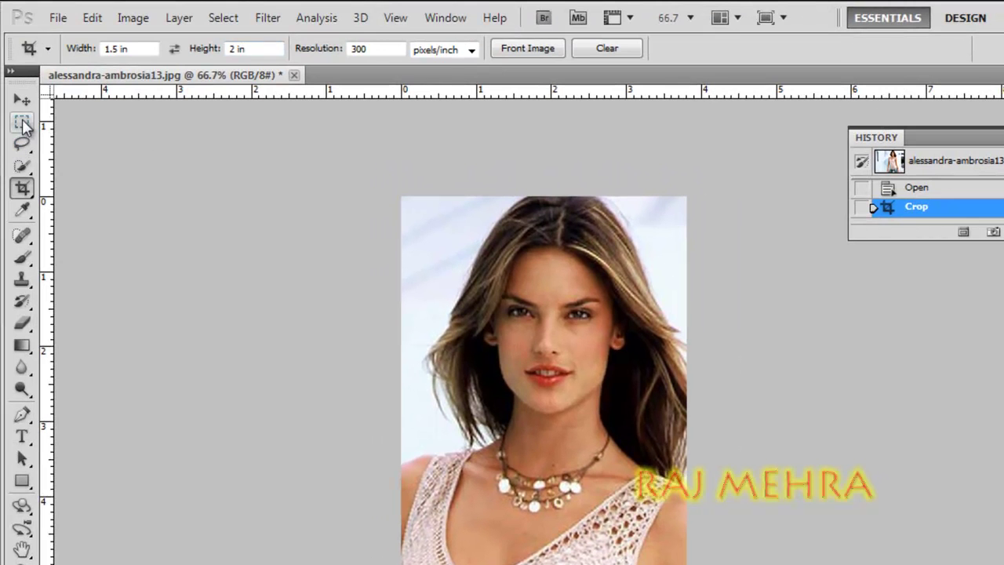
Select nearly the whole cropped portrait with the Rectangular Marquee, leaving Refine Edge unapplied.
click(22, 122)
mouse_move(401, 196)
mouse_down()
mouse_move(673, 561)
mouse_move(686, 564)
mouse_up()
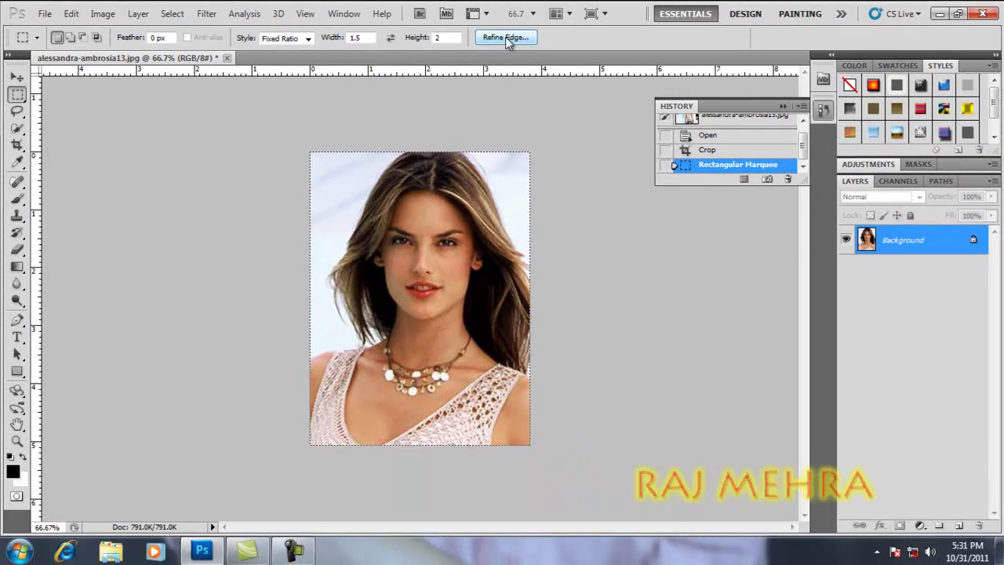
click(505, 37)
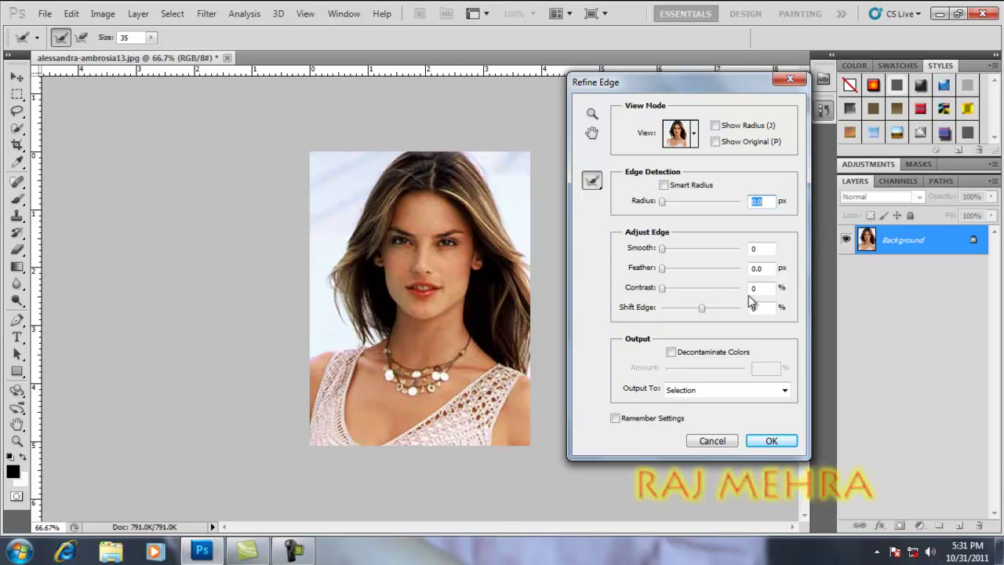
click(787, 81)
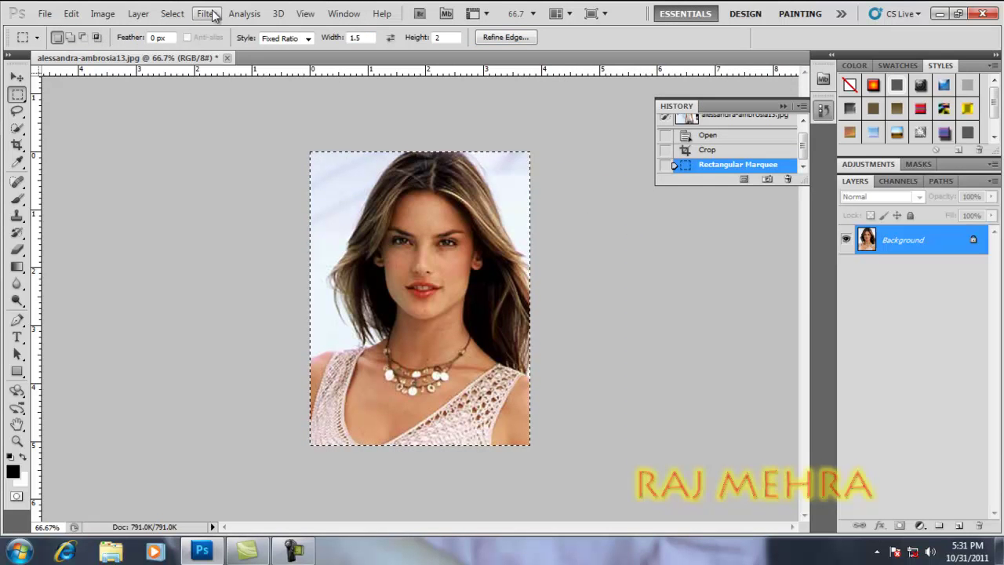
Enter a 35-pixel width for a Select > Modify > Border band.
click(176, 14)
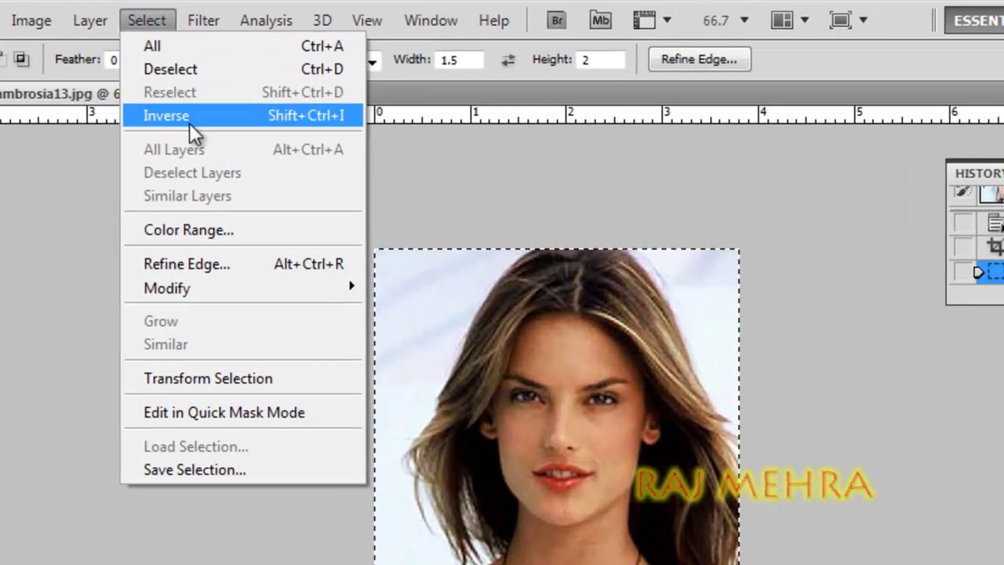
mouse_move(235, 288)
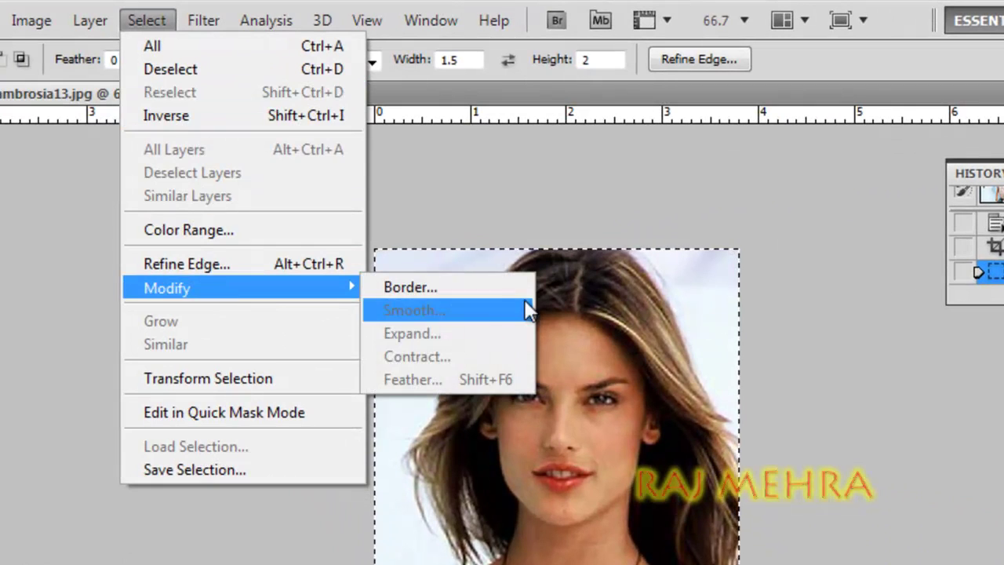
click(479, 288)
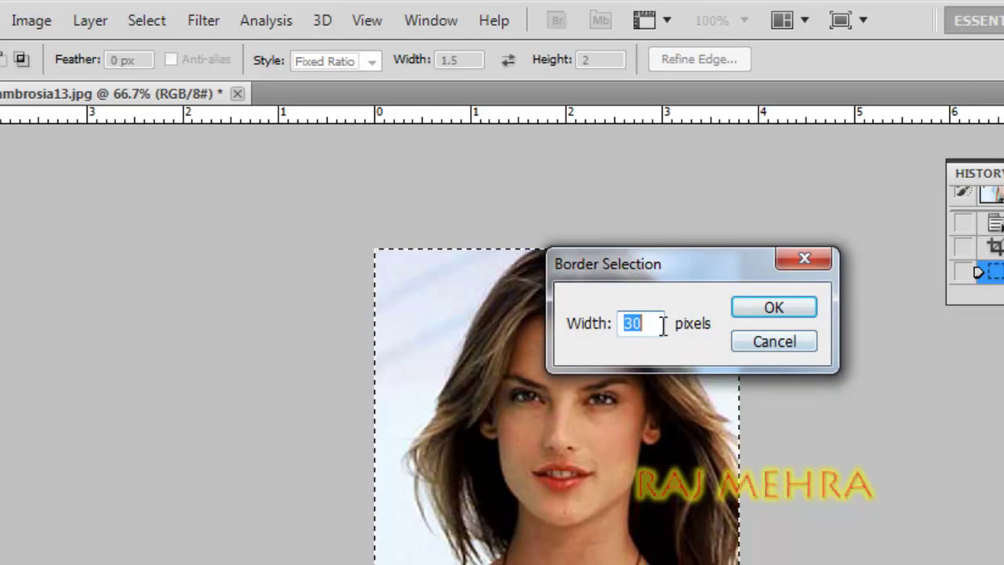
text(20)
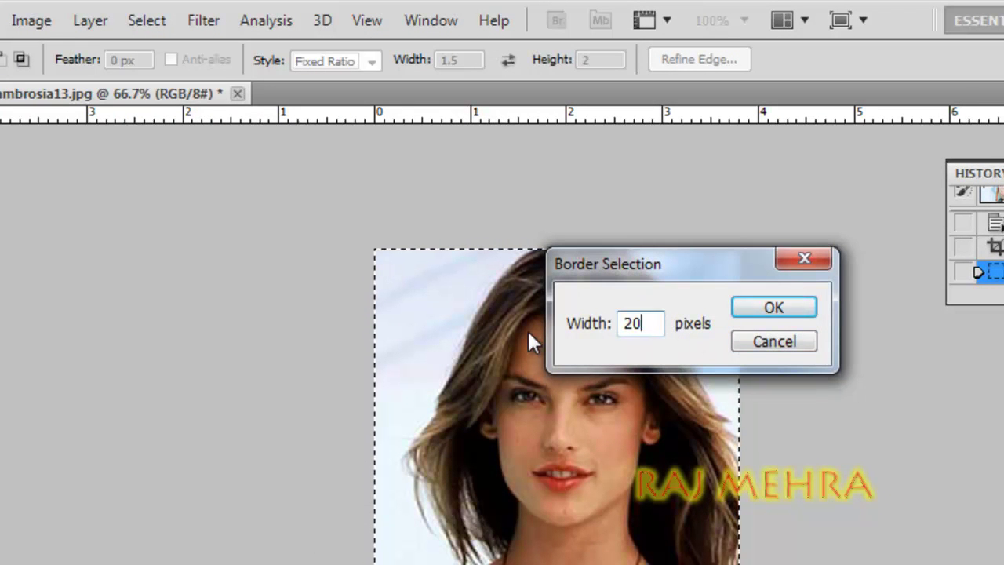
key(BackSpace)
key(BackSpace)
text(35)
Apply the 35-pixel border selection and refine its edge to 100% contrast.
click(751, 308)
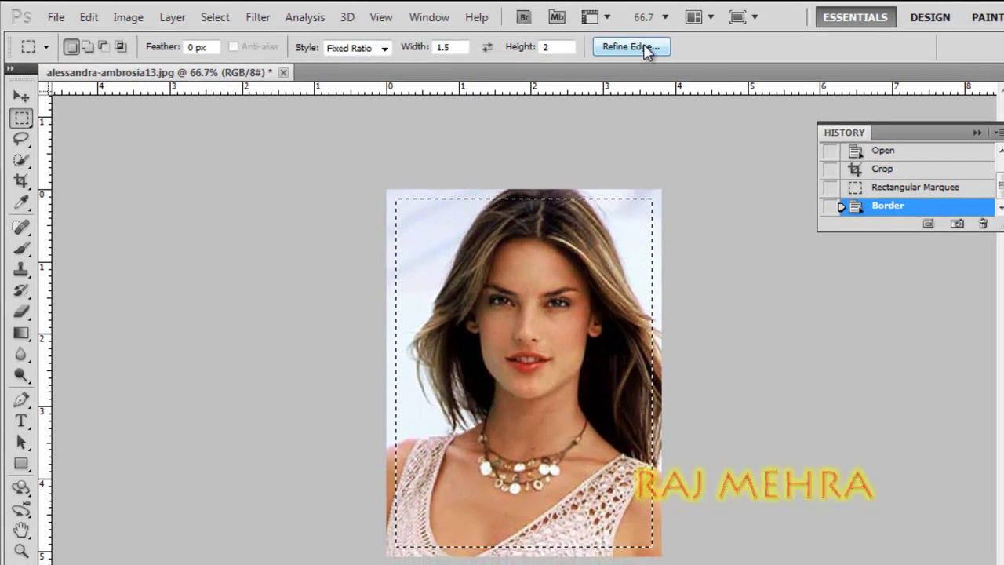
click(644, 49)
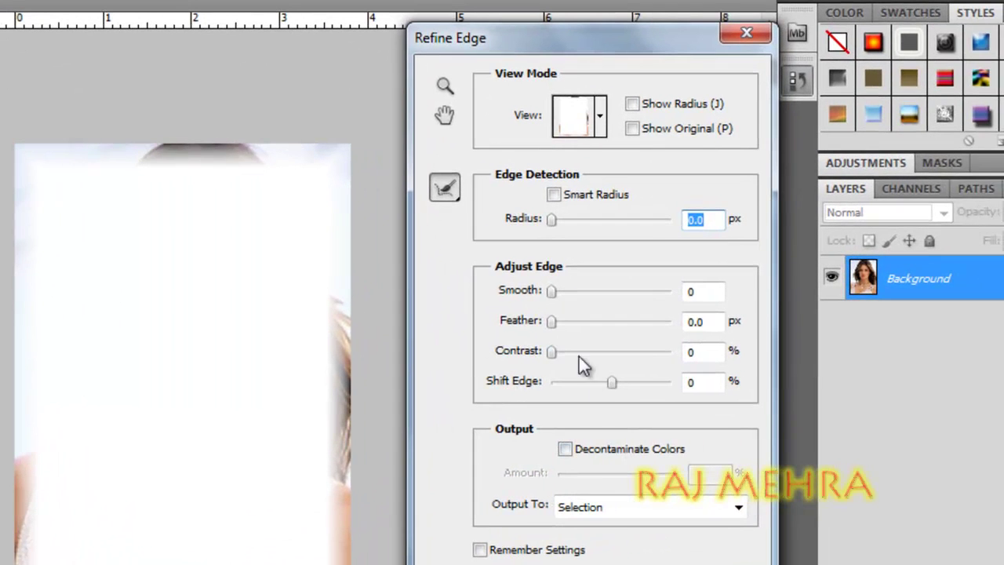
drag(553, 352, 737, 361)
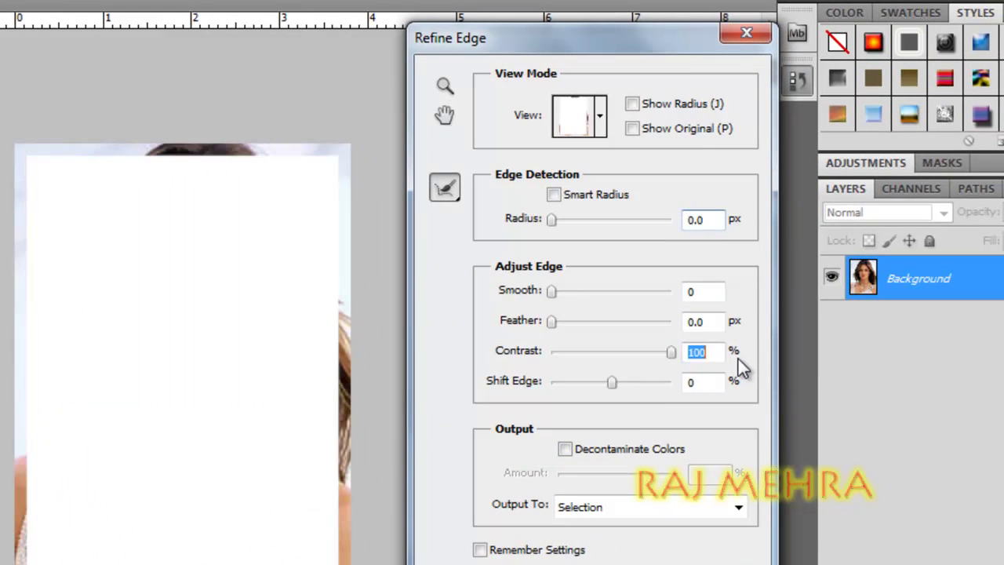
key(Return)
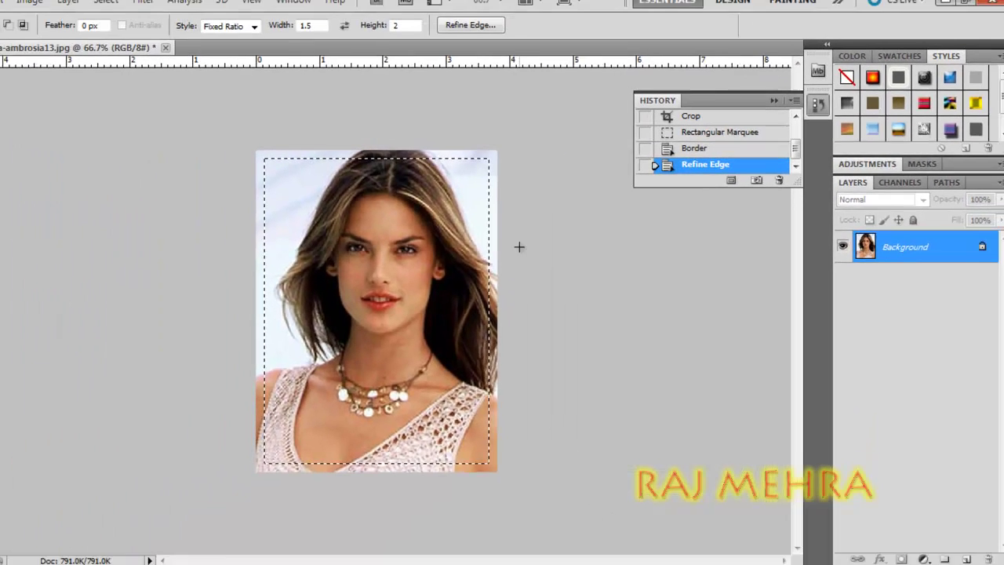
Fill the border band with white and deselect.
key(ctrl+BackSpace)
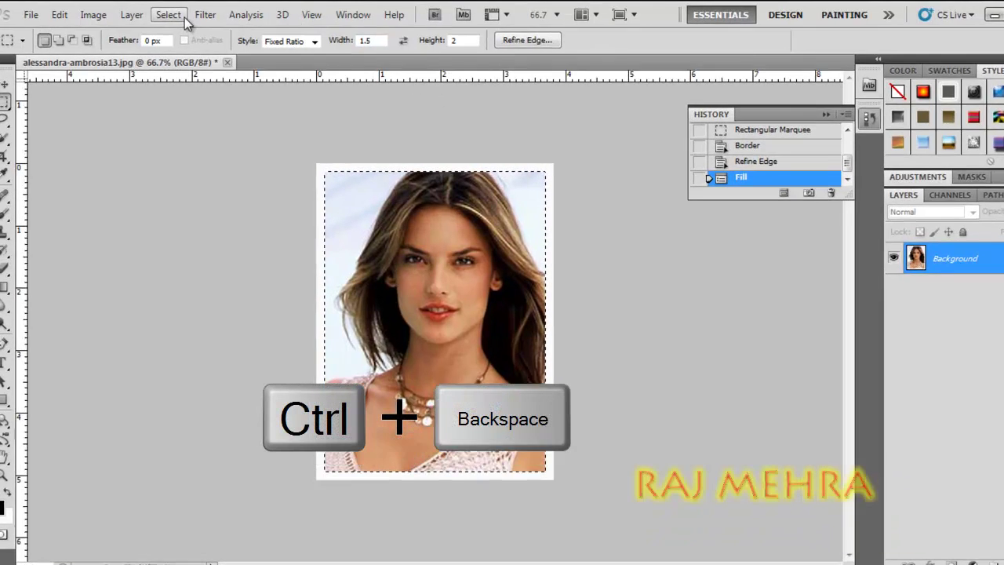
click(177, 14)
click(175, 62)
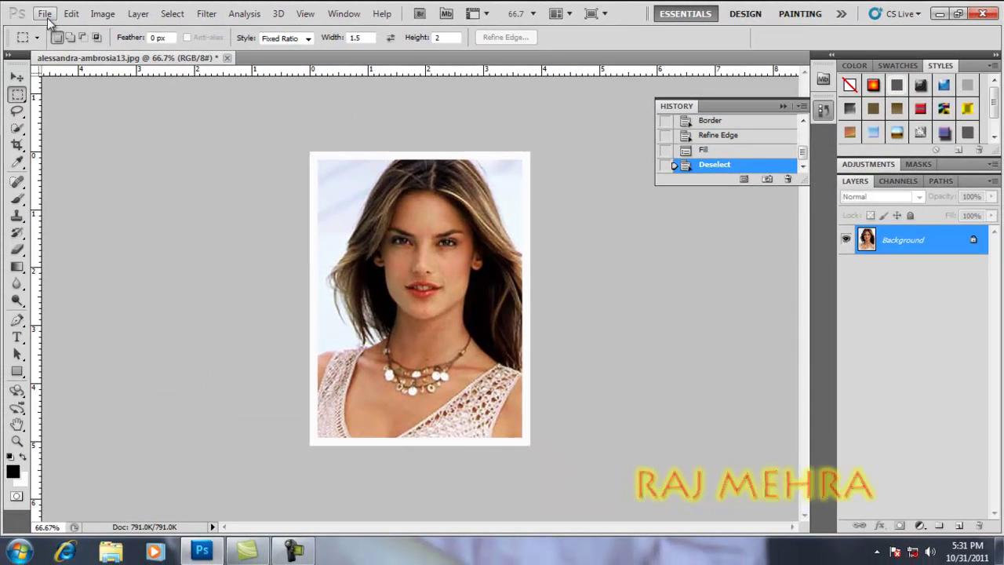
Enter a new document size of width 6, height 4, resolution 300.
click(45, 14)
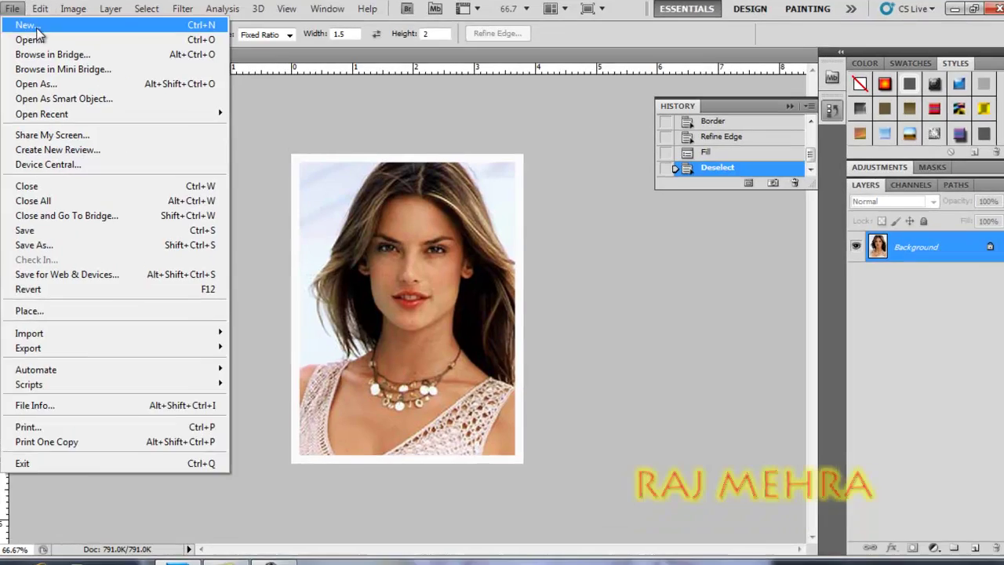
click(67, 32)
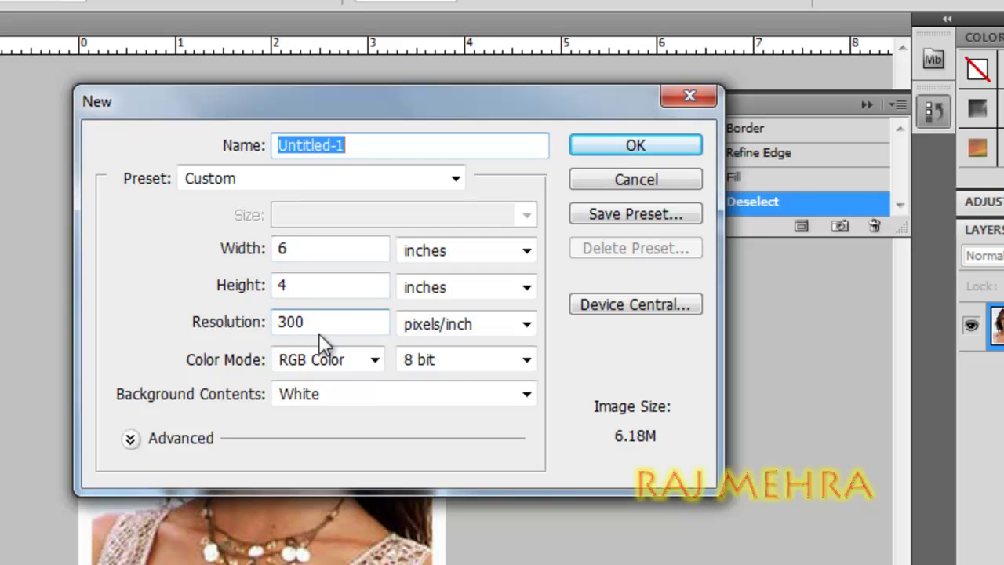
double_click(305, 251)
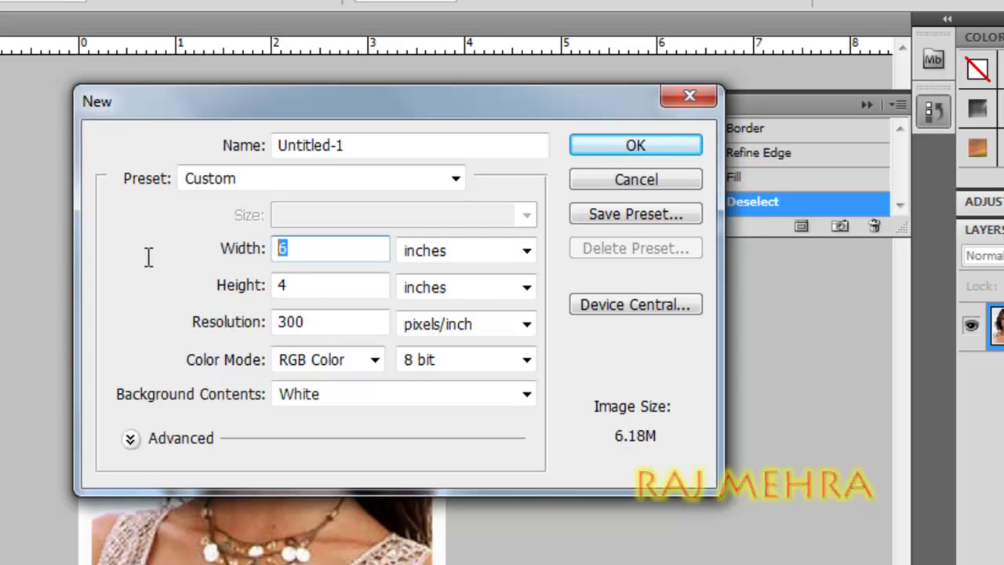
text(6)
click(302, 286)
double_click(302, 285)
text(4)
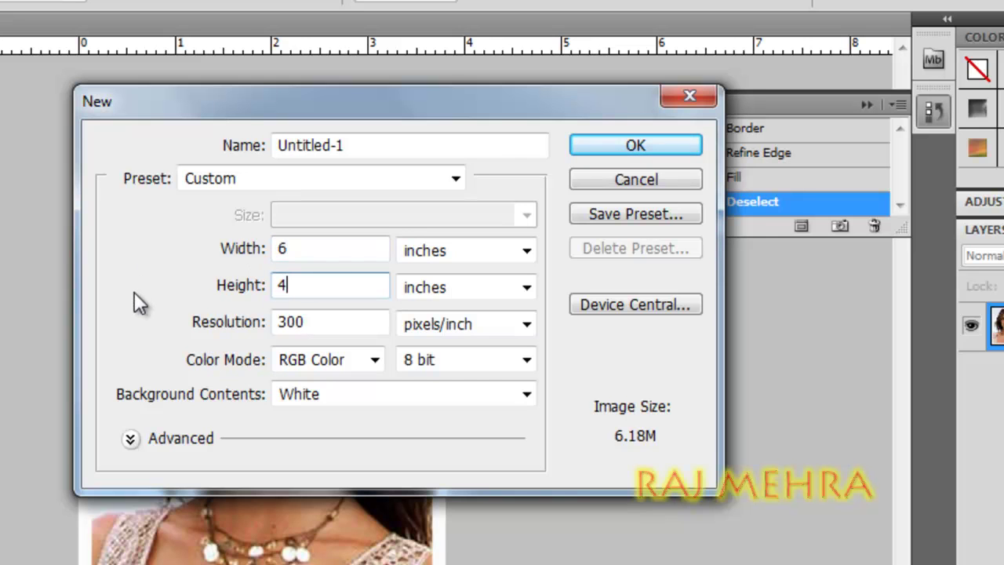
click(352, 324)
double_click(325, 323)
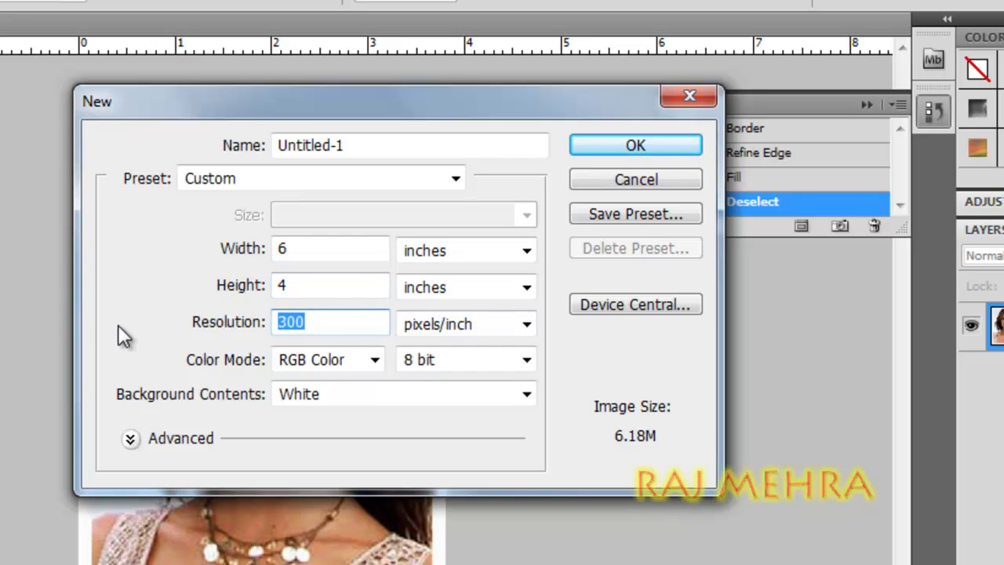
text(300)
Keep inches for width and height, create the document, and return to the passport photo.
click(528, 252)
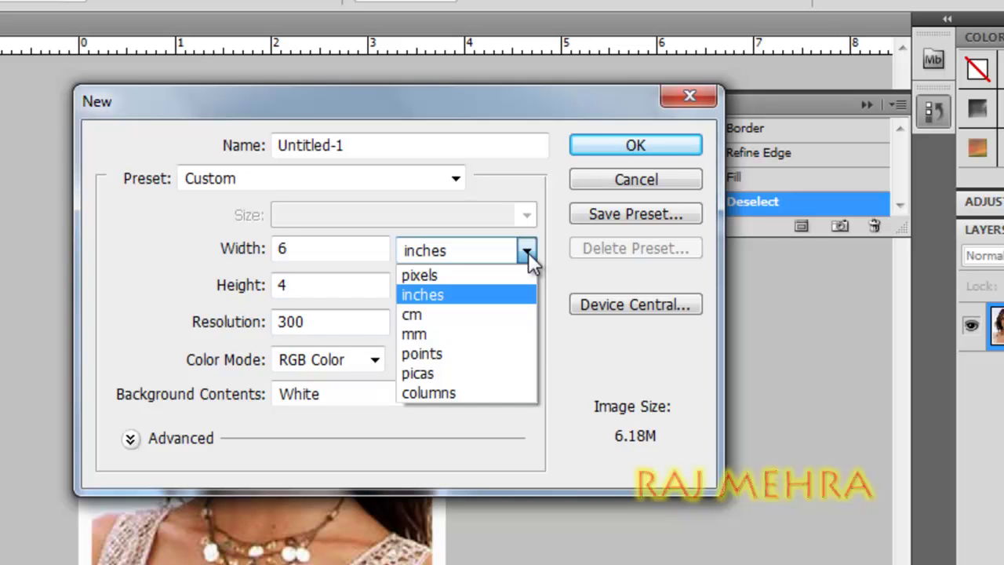
click(463, 293)
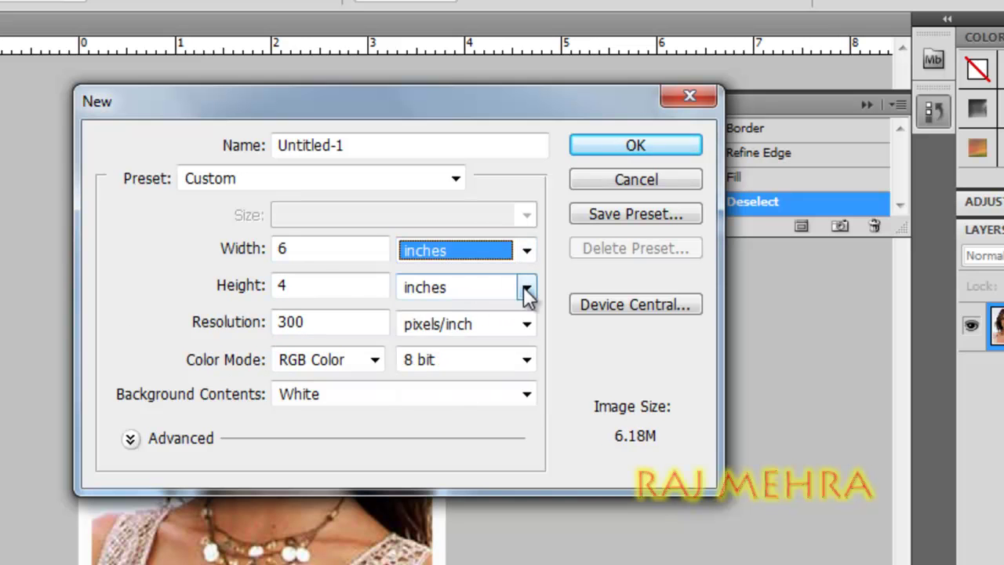
click(528, 291)
click(450, 335)
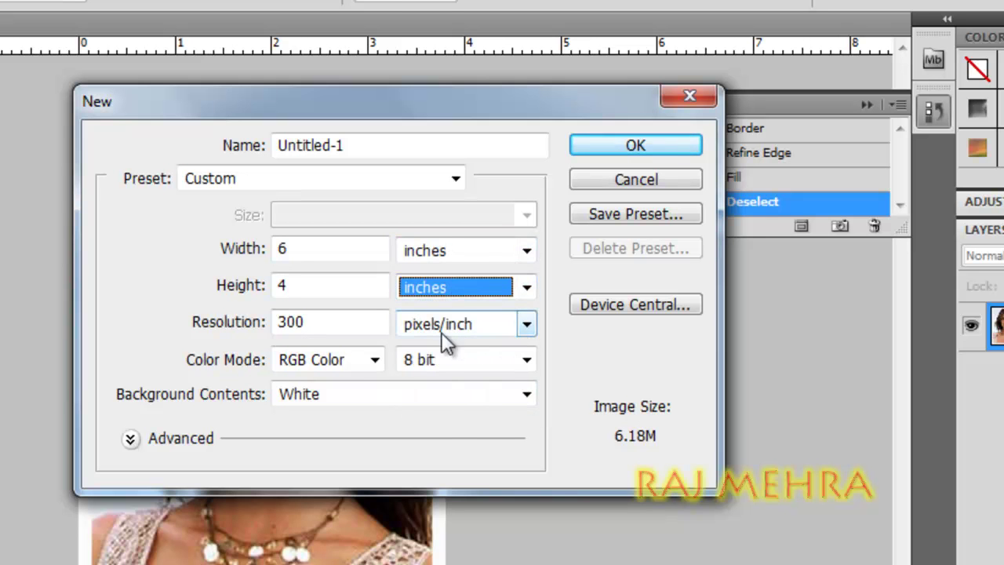
click(650, 144)
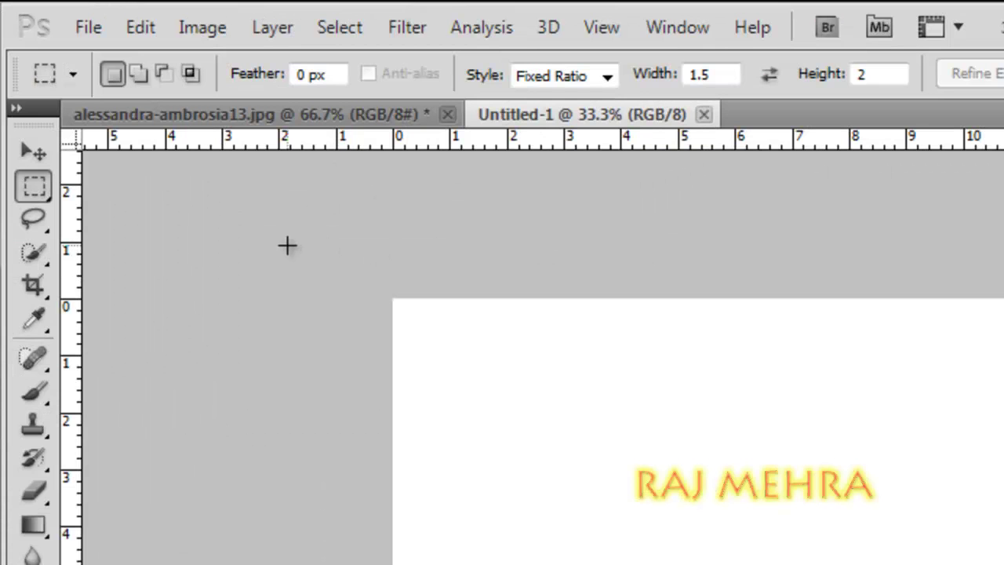
click(311, 116)
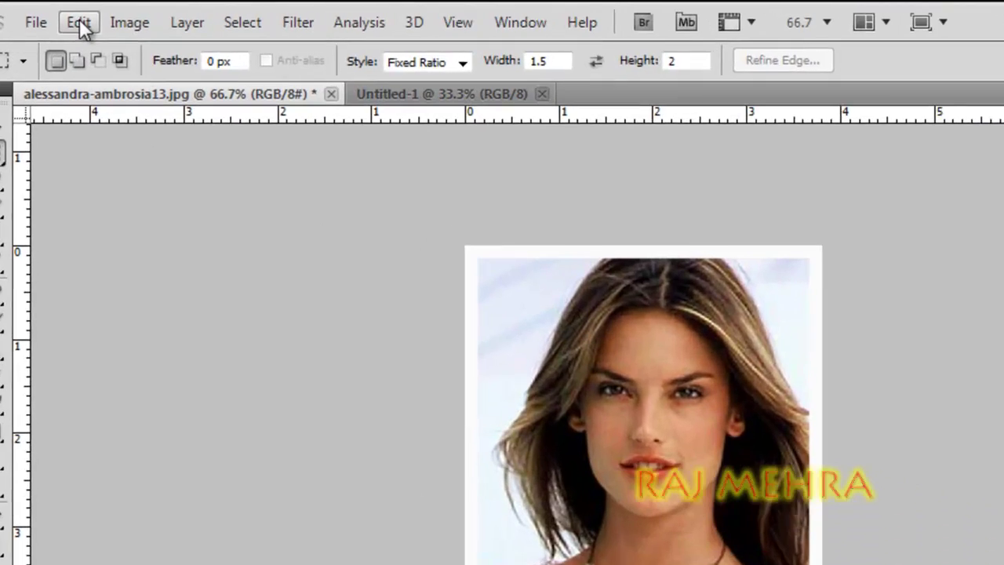
Define the framed portrait as pattern 'alessandra-ambrosia13.jpg', then switch to Untitled-1.
click(71, 13)
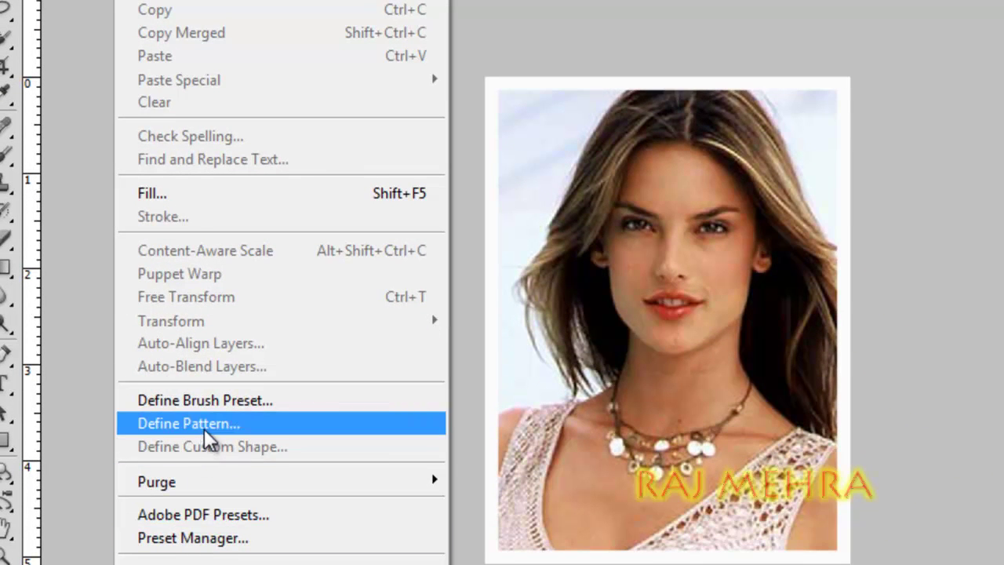
click(206, 430)
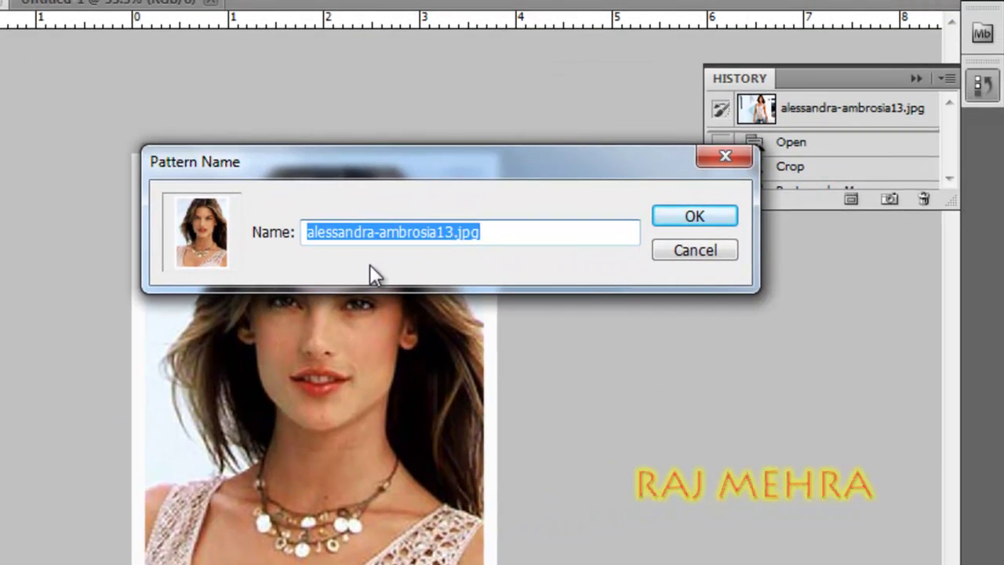
click(689, 218)
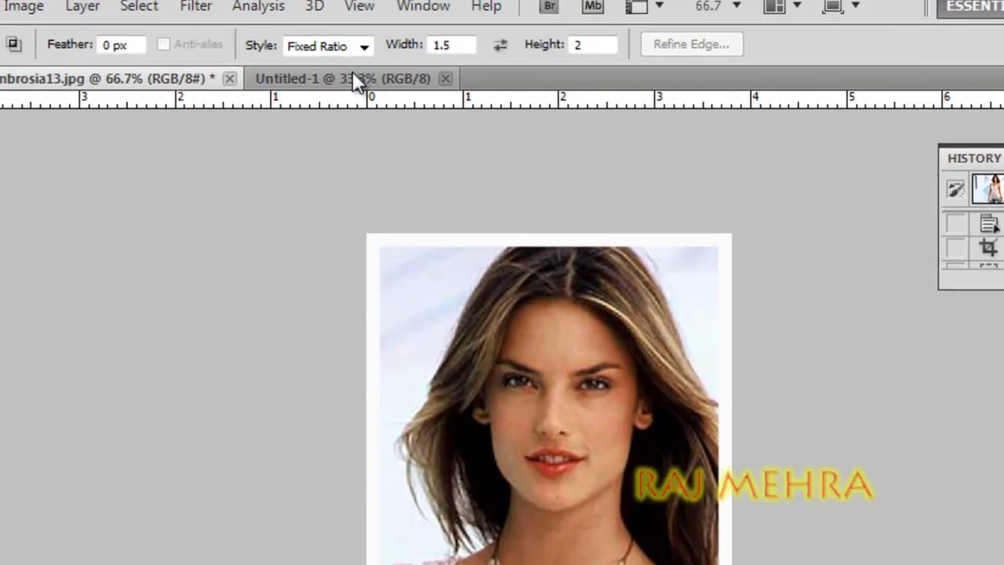
click(484, 96)
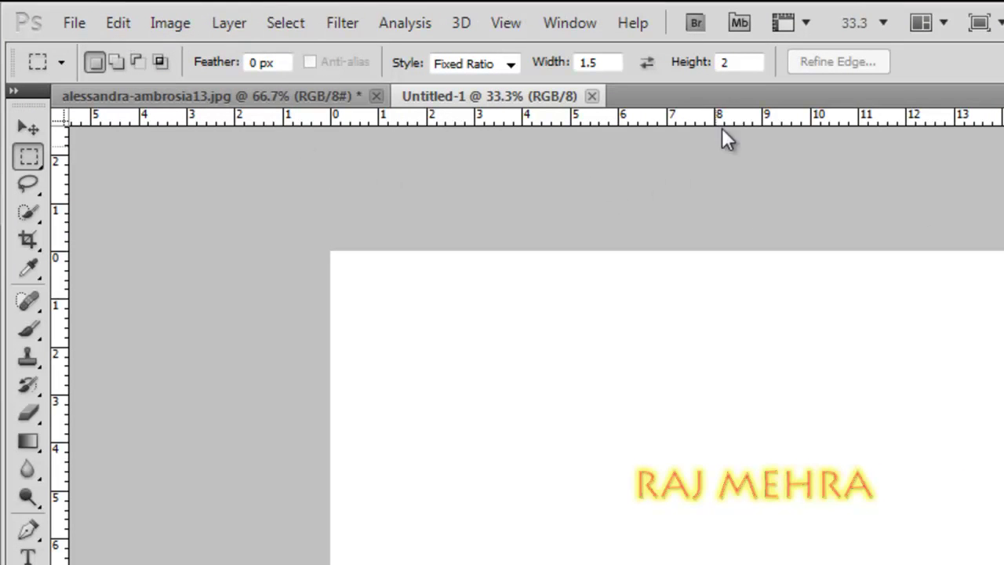
Fill Untitled-1 with the passport photo custom pattern, tiling eight framed portraits.
click(76, 22)
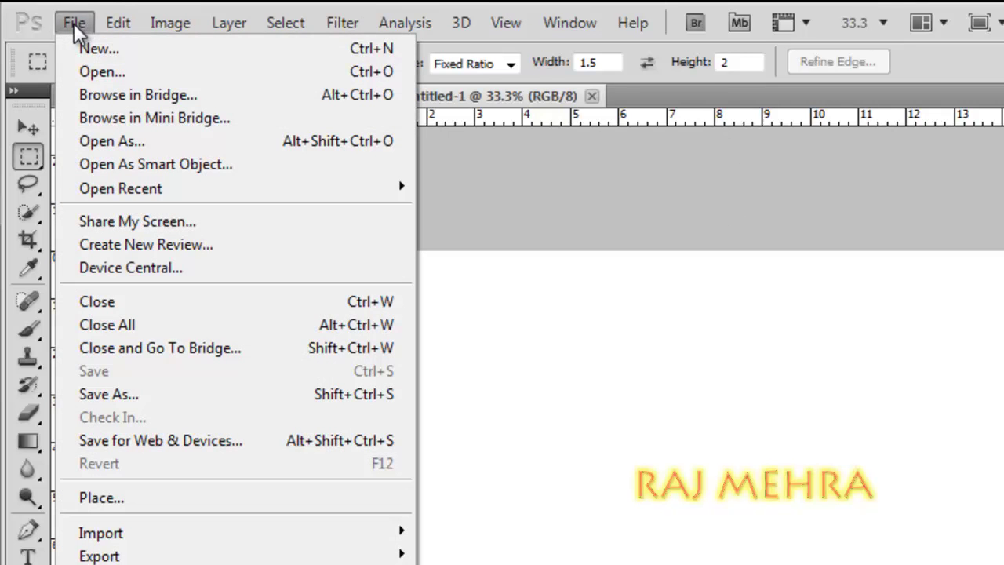
mouse_move(119, 23)
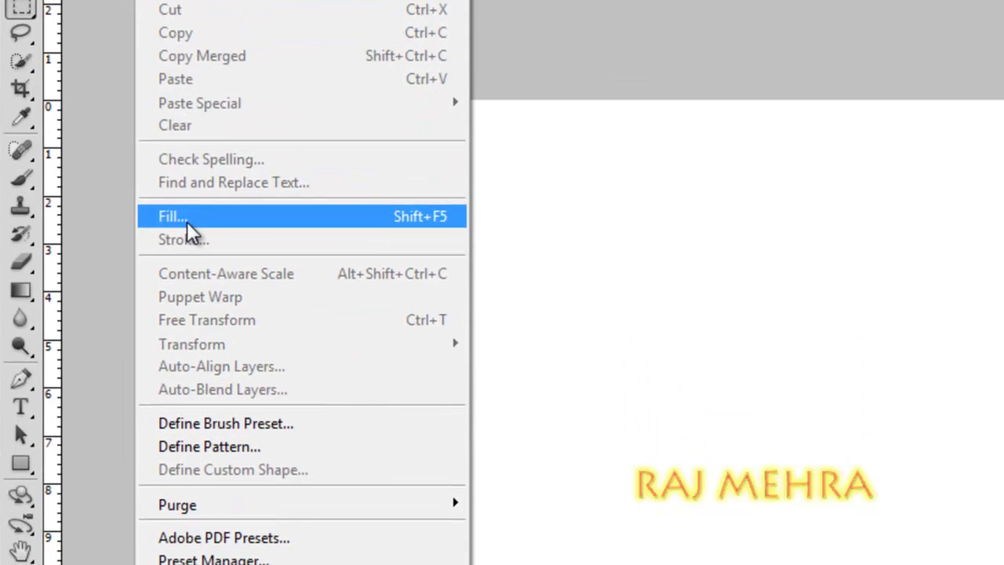
click(186, 219)
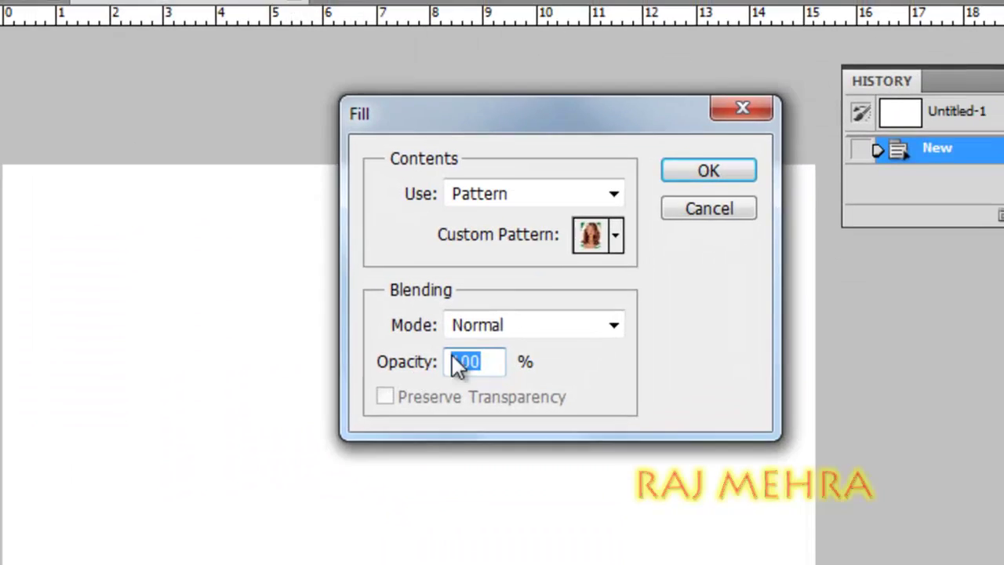
click(559, 251)
click(585, 320)
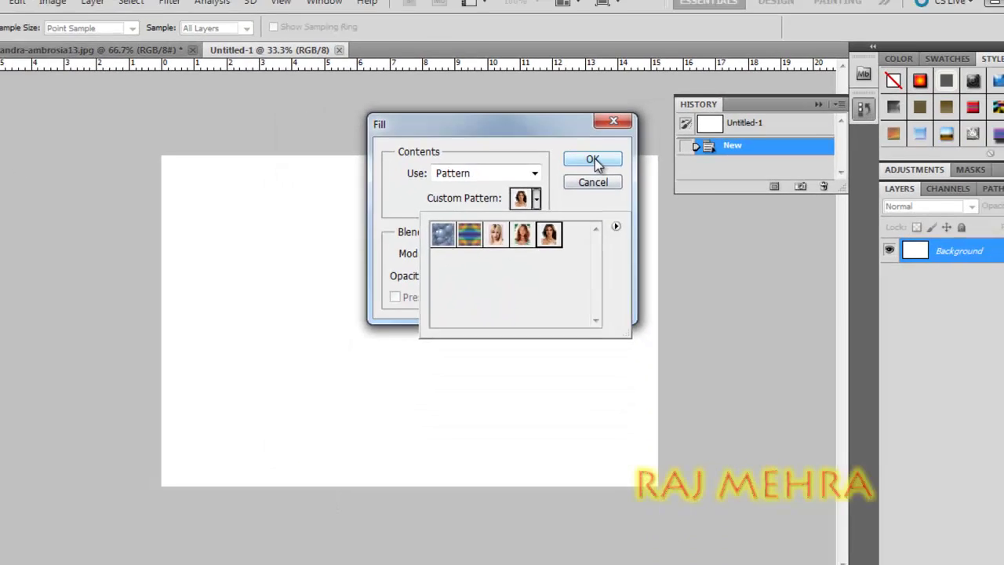
click(651, 185)
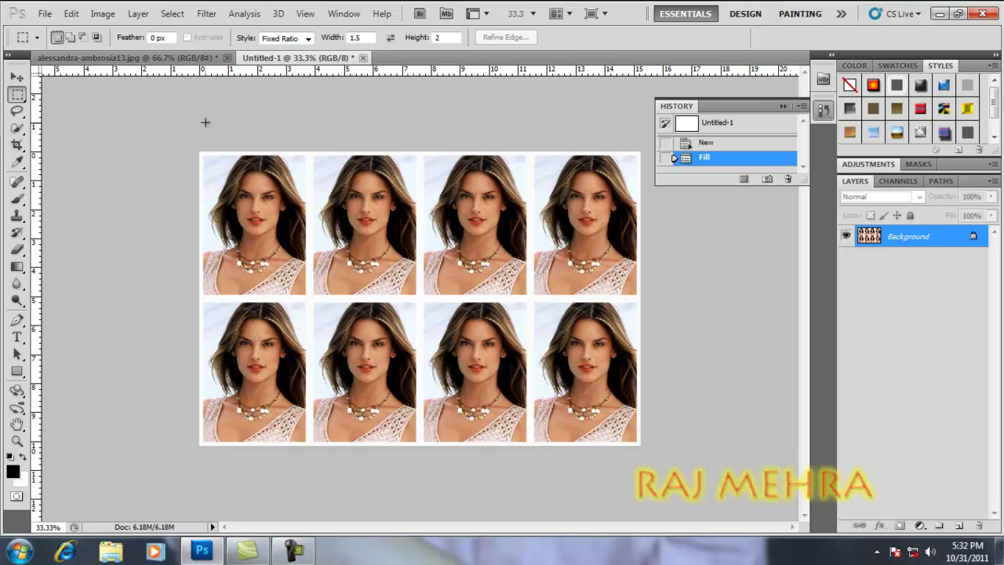
click(44, 13)
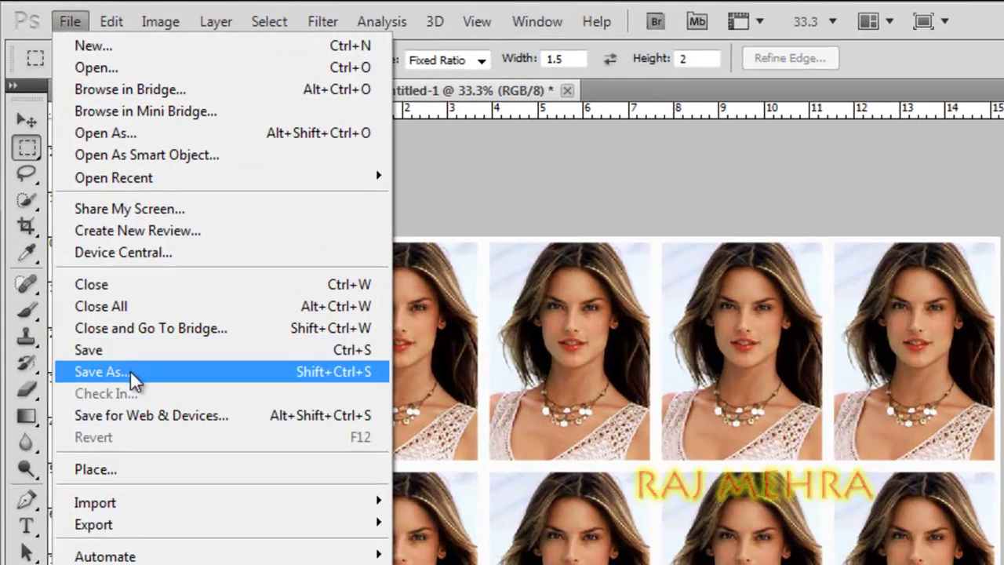
Save the sheet as dear.jpg in JPEG format at Maximum quality 10.
click(132, 375)
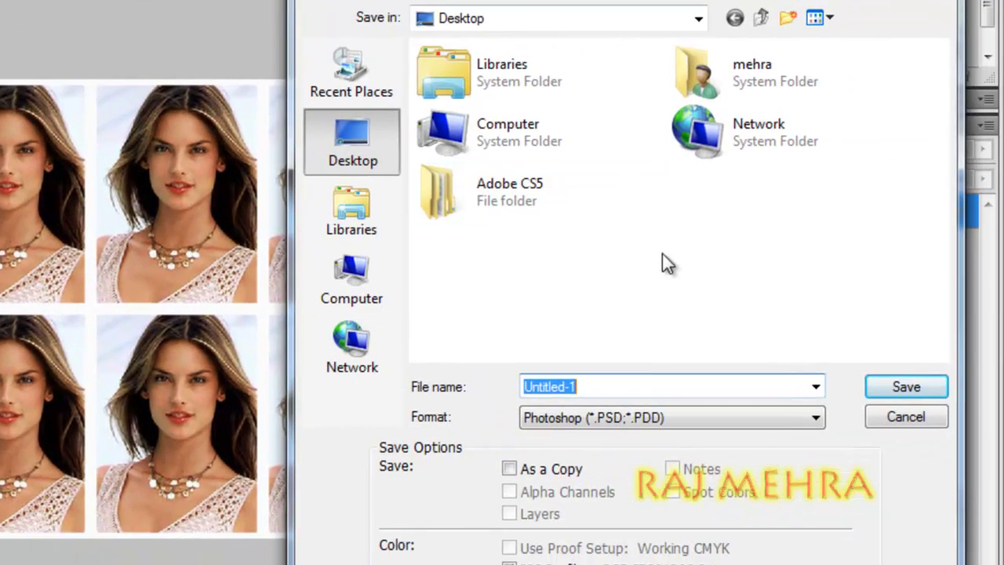
click(662, 254)
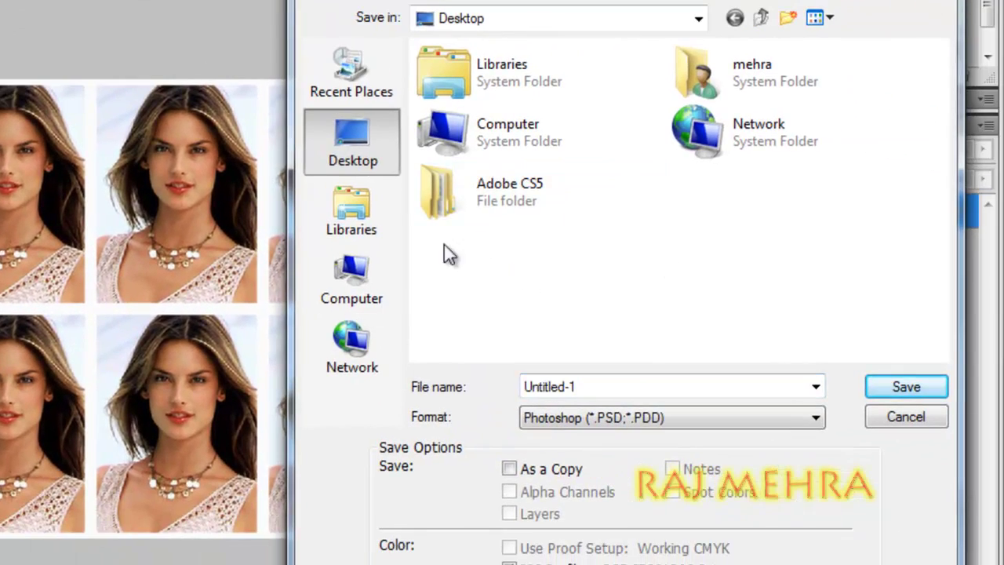
double_click(621, 387)
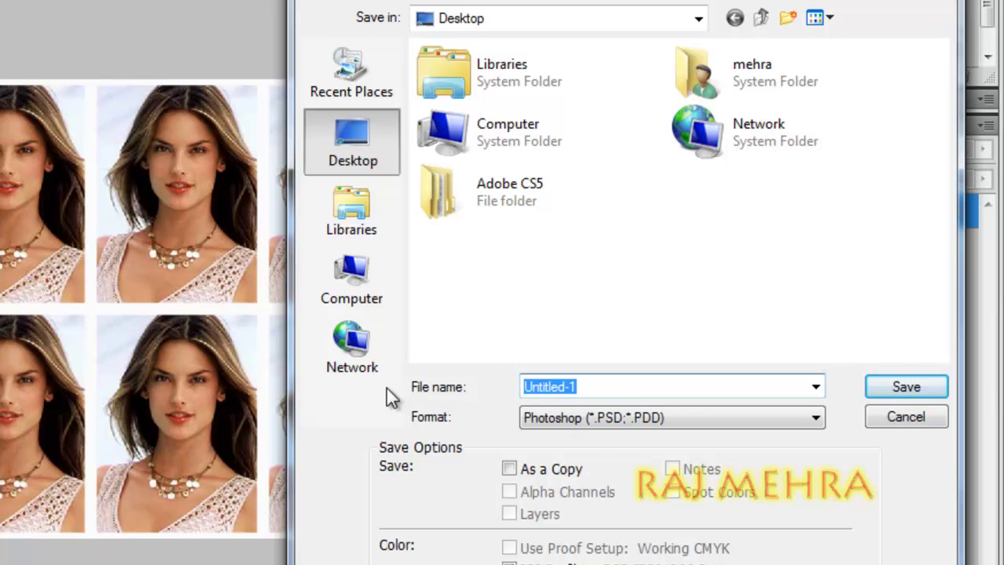
text(dear)
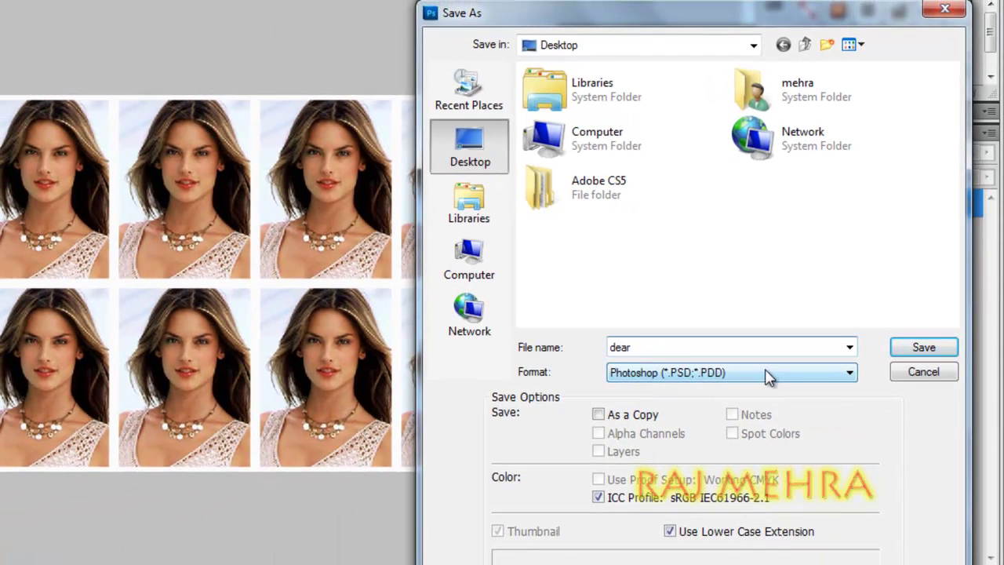
click(753, 378)
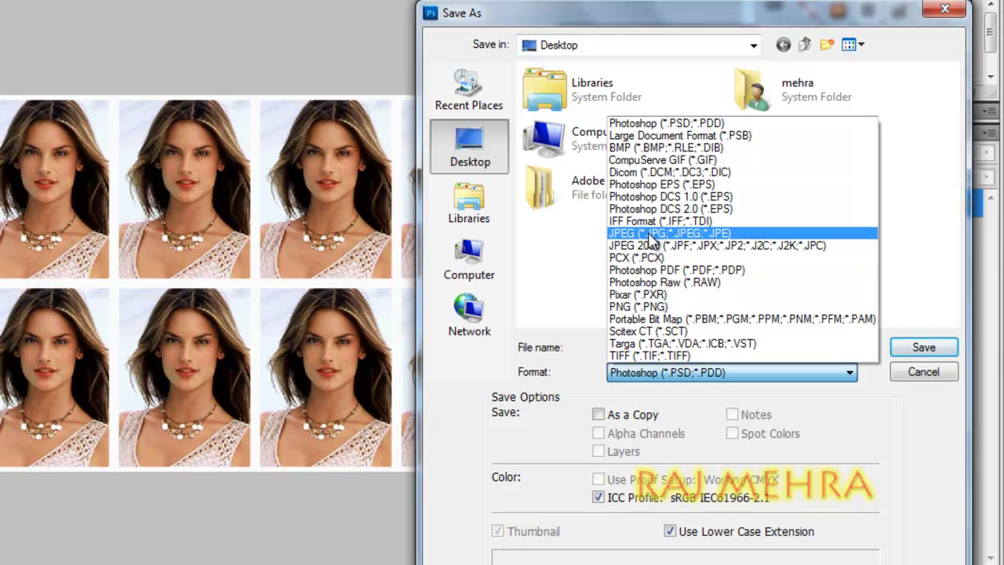
click(648, 233)
click(916, 347)
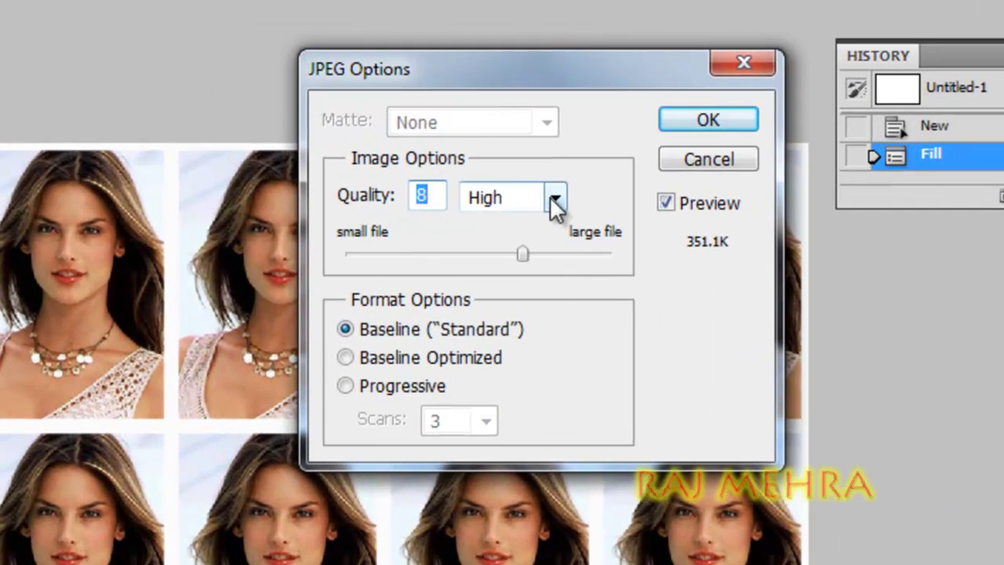
click(450, 159)
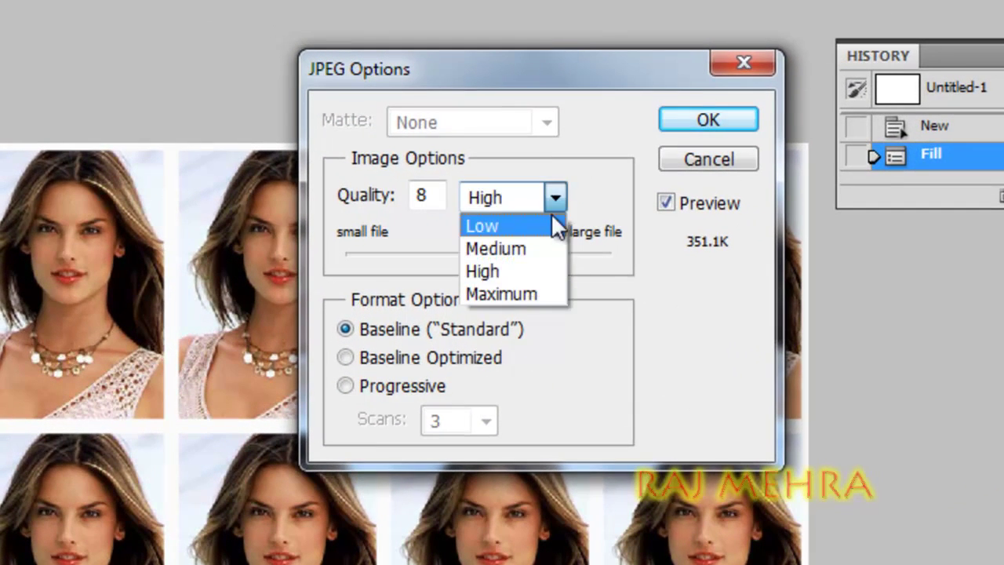
click(529, 291)
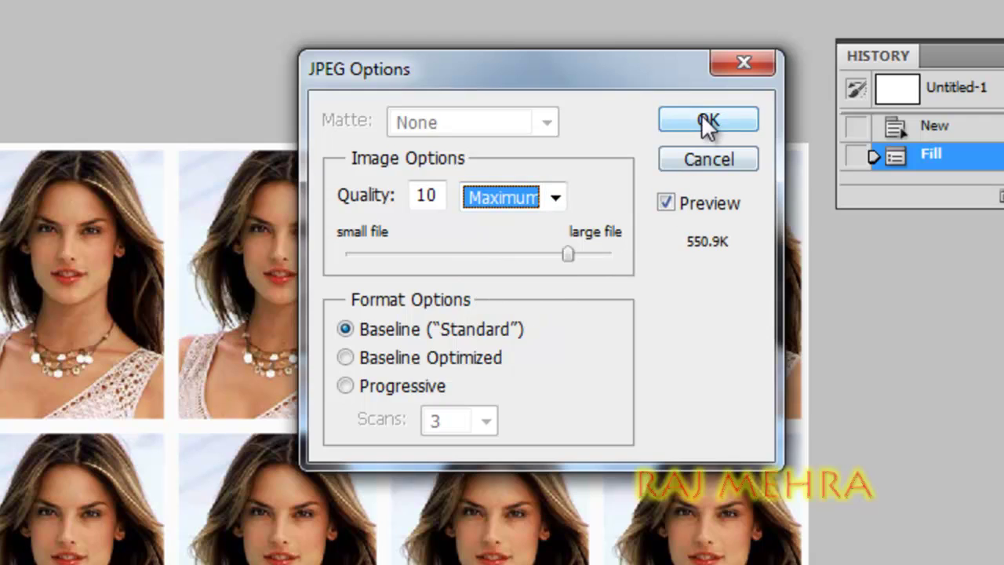
click(706, 122)
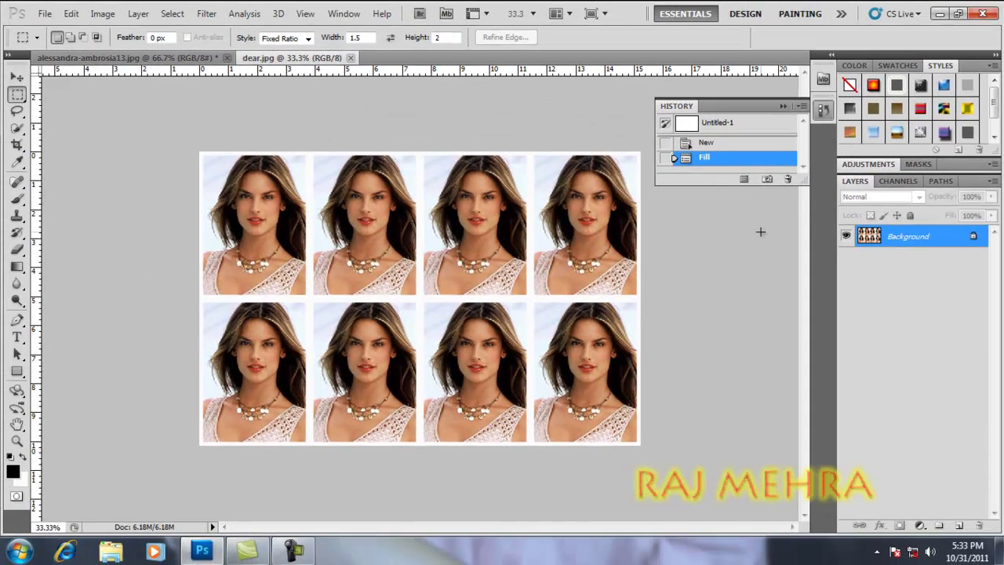
Close Photoshop, declining to save changes to alessandra-ambrosia13.jpg.
click(982, 13)
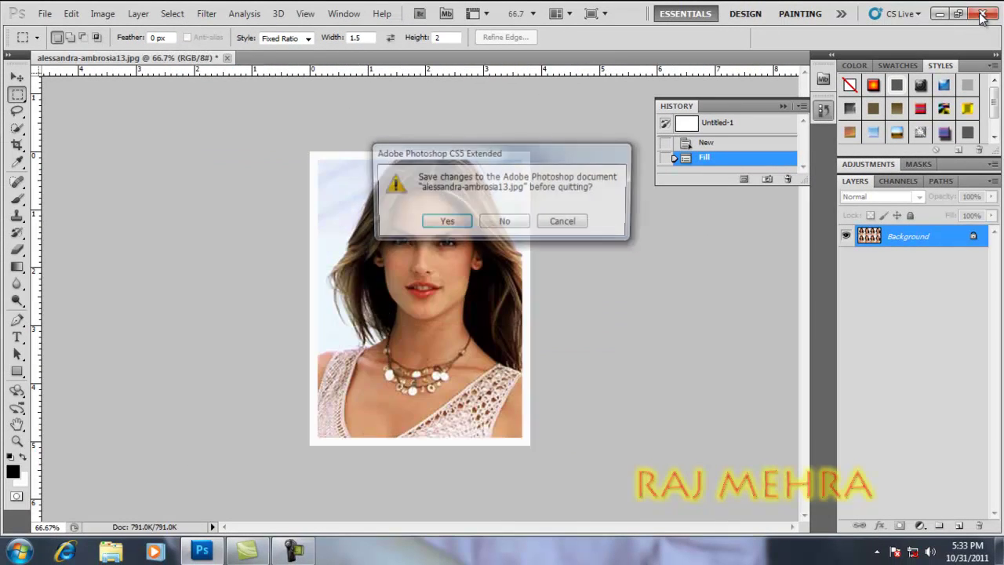
click(506, 223)
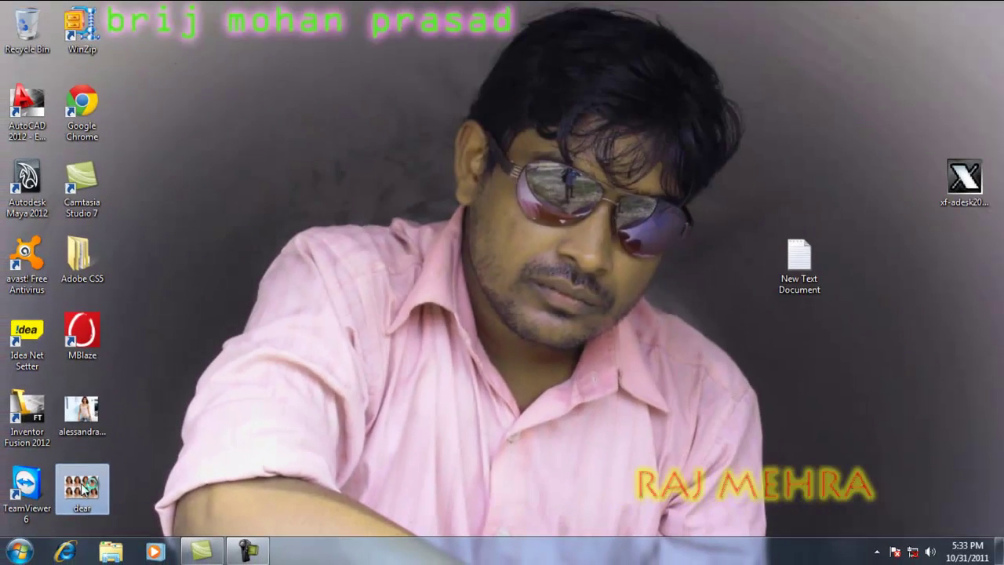
Open dear from the desktop in a maximized Windows Photo Viewer and show the zoom slider.
double_click(82, 488)
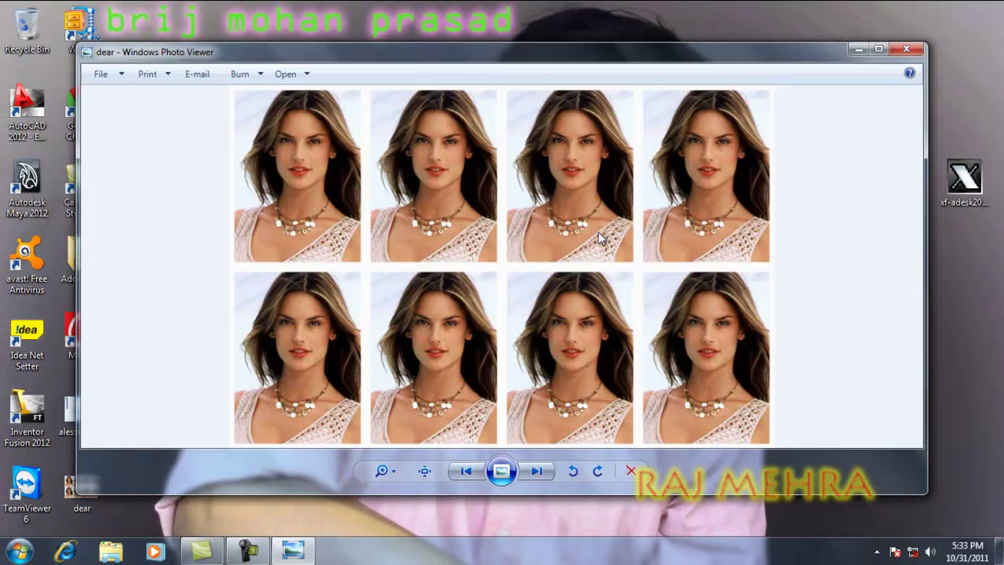
click(878, 50)
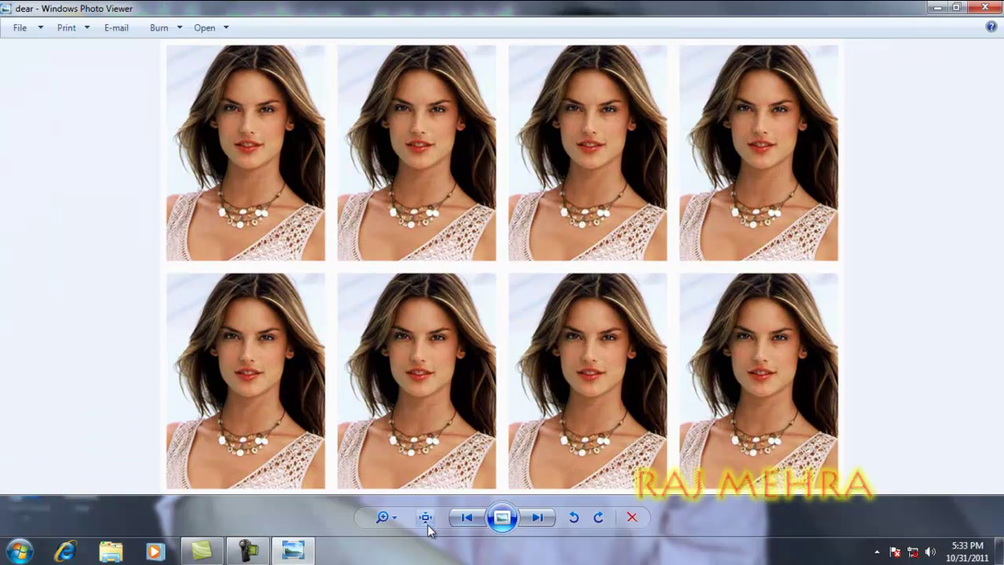
click(383, 518)
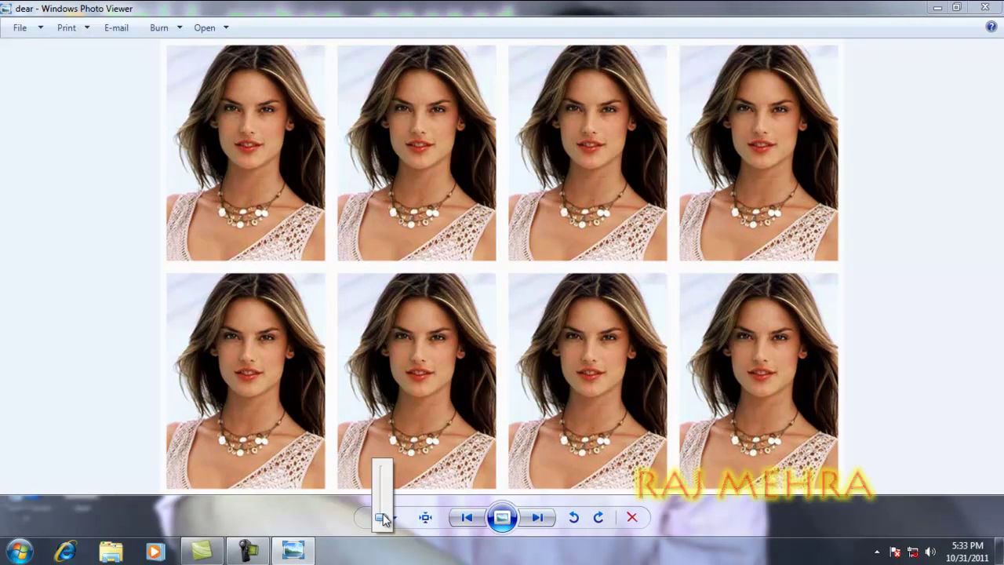